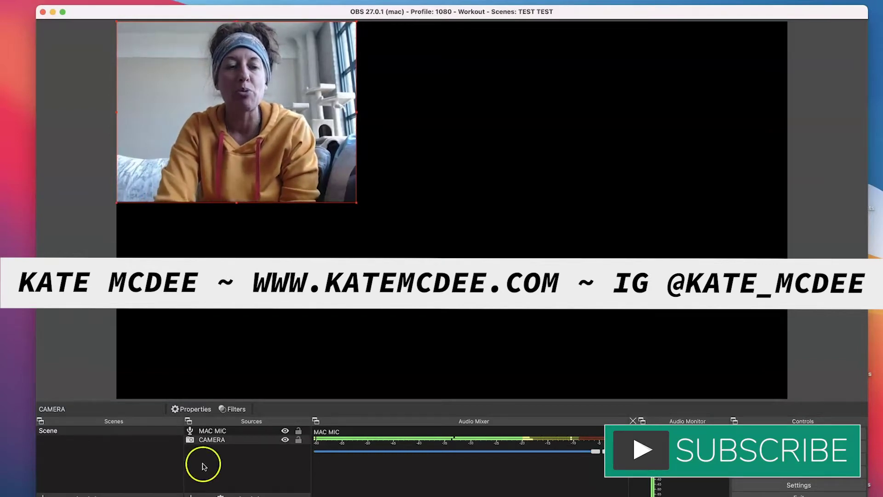
Enlarge the CAMERA webcam to fill most of the canvas and shift it right.
{"action": "left_click", "coordinate": [214, 440]}
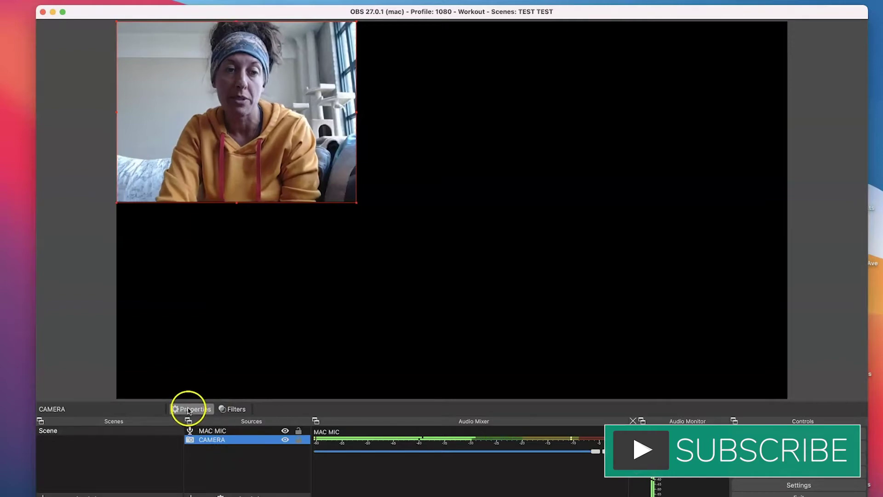
{"action": "right_click", "coordinate": [206, 443]}
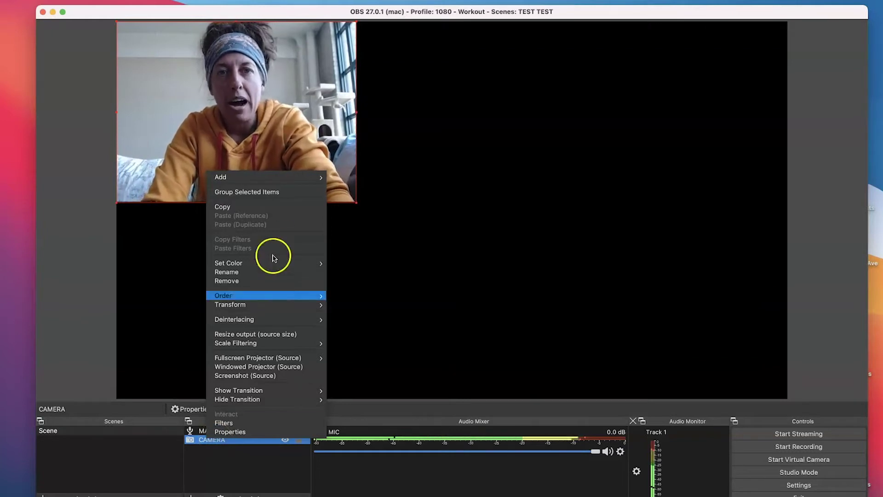
{"action": "left_click", "coordinate": [385, 223]}
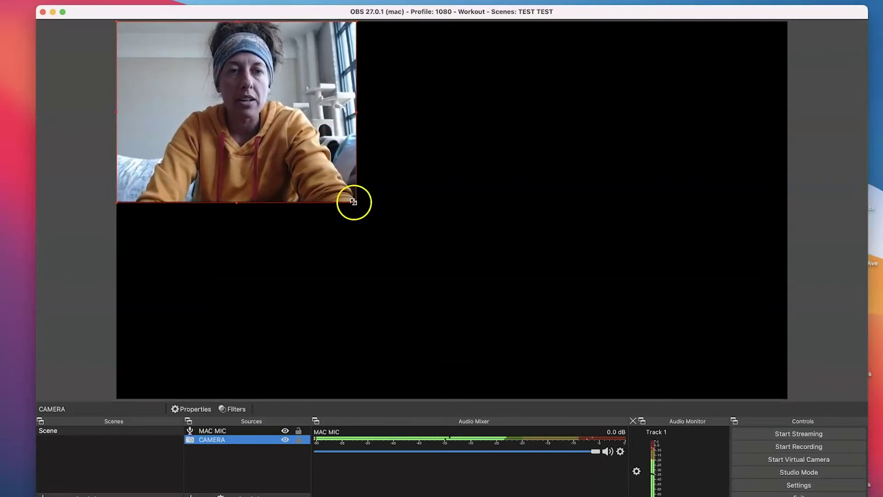
{"action": "left_click_drag", "start_coordinate": [353, 202], "coordinate": [617, 398]}
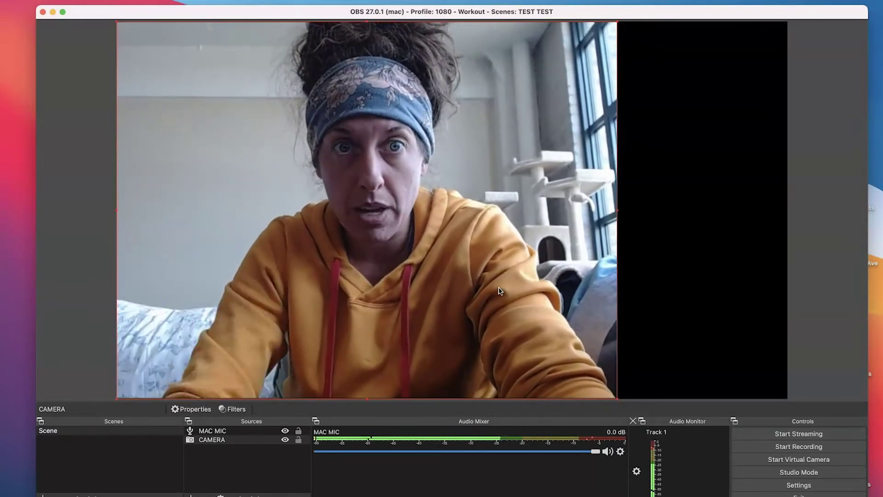
{"action": "left_click", "coordinate": [541, 270]}
{"action": "left_click_drag", "start_coordinate": [501, 254], "coordinate": [586, 251]}
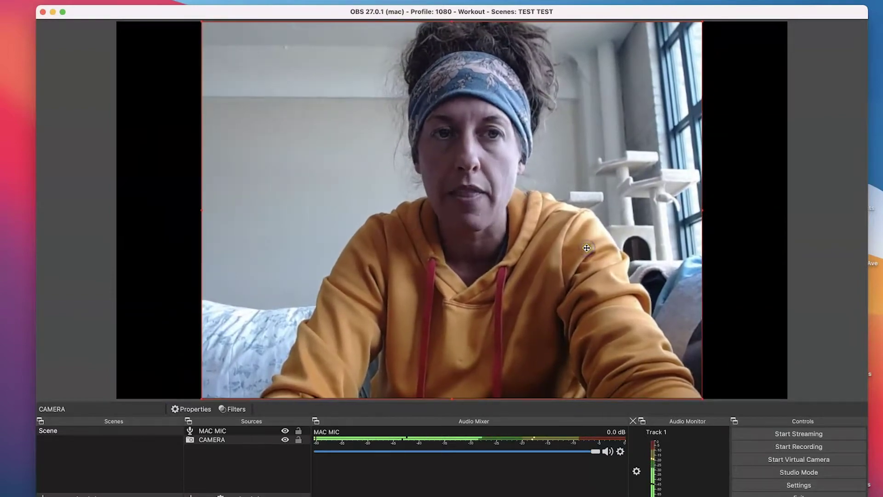
{"action": "left_click", "coordinate": [585, 247]}
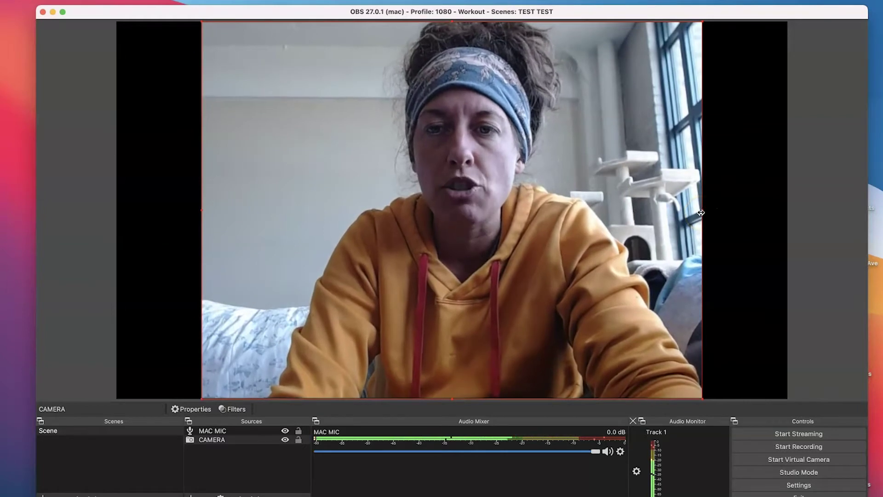
Alt-drag the webcam's edges to crop and shrink it, moving it toward the canvas centre.
{"action": "left_click_drag", "start_coordinate": [701, 213], "coordinate": [786, 213]}
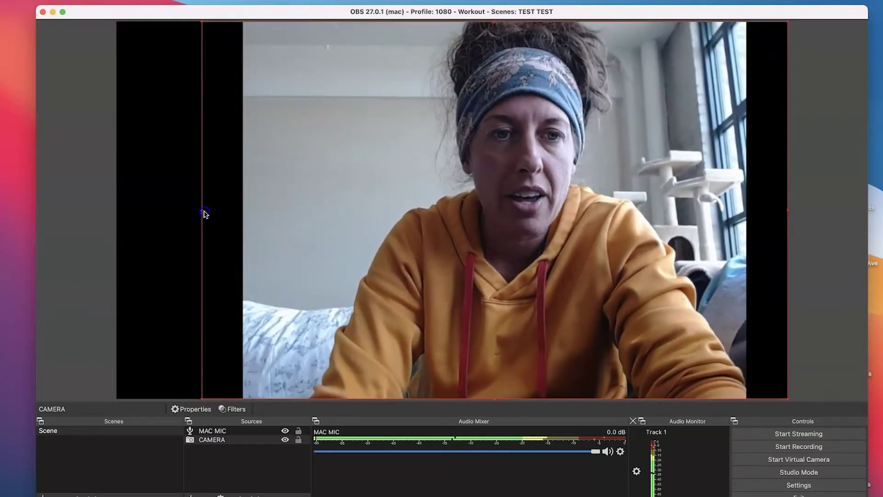
{"action": "left_click_drag", "start_coordinate": [202, 212], "coordinate": [114, 213]}
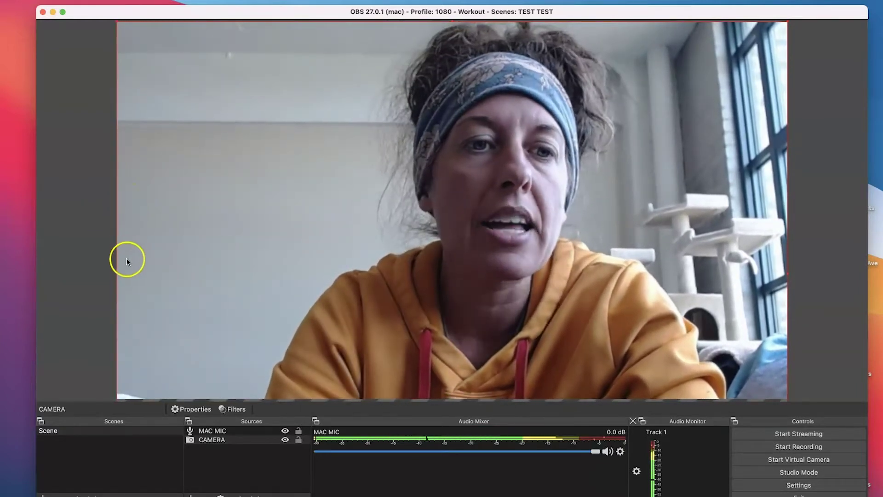
{"action": "left_click_drag", "start_coordinate": [115, 275], "coordinate": [447, 181]}
{"action": "left_click_drag", "start_coordinate": [507, 199], "coordinate": [375, 198]}
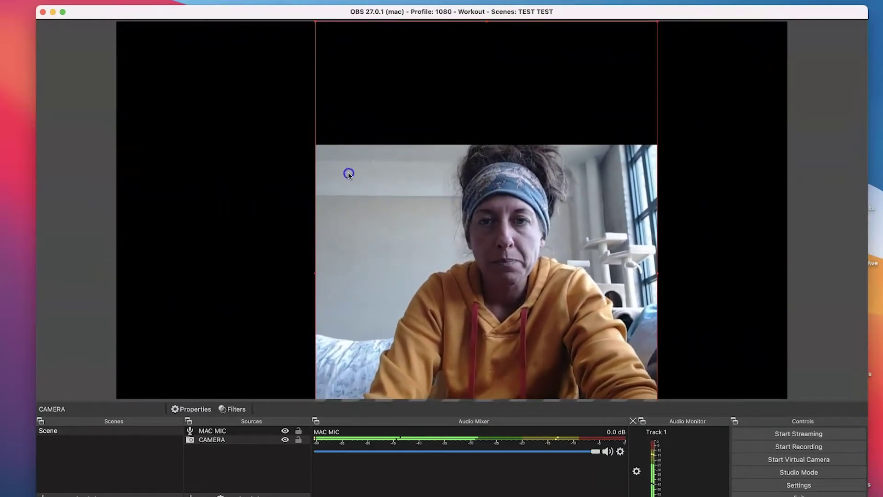
{"action": "left_click_drag", "start_coordinate": [418, 247], "coordinate": [344, 169]}
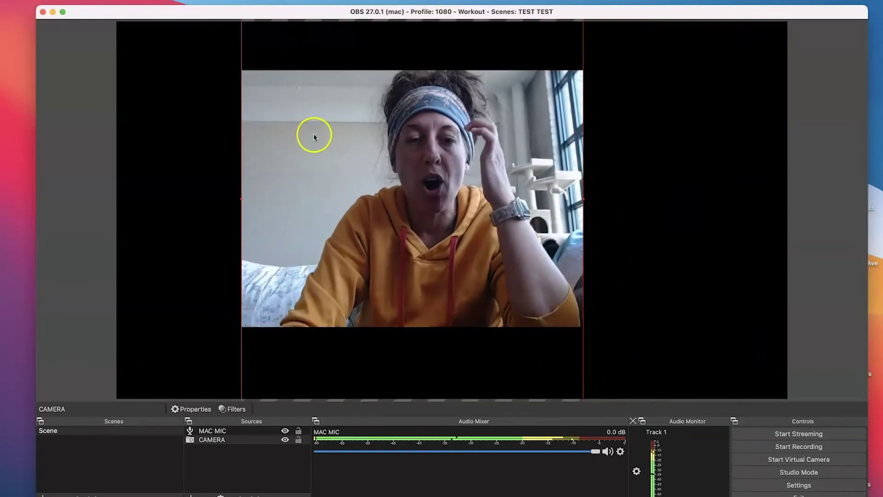
In CAMERA's properties, keep HD Pro Webcam C920 #4, set Preset to 1920x1080 and confirm.
{"action": "left_click", "coordinate": [216, 443]}
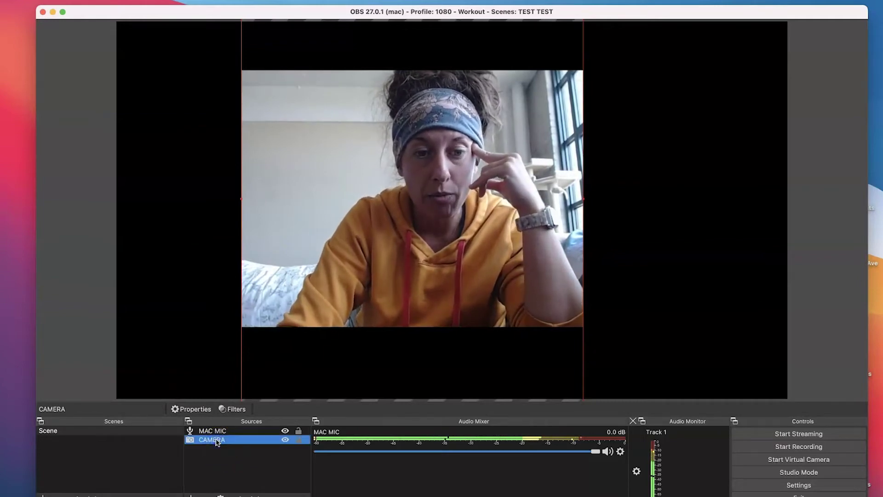
{"action": "right_click", "coordinate": [216, 440]}
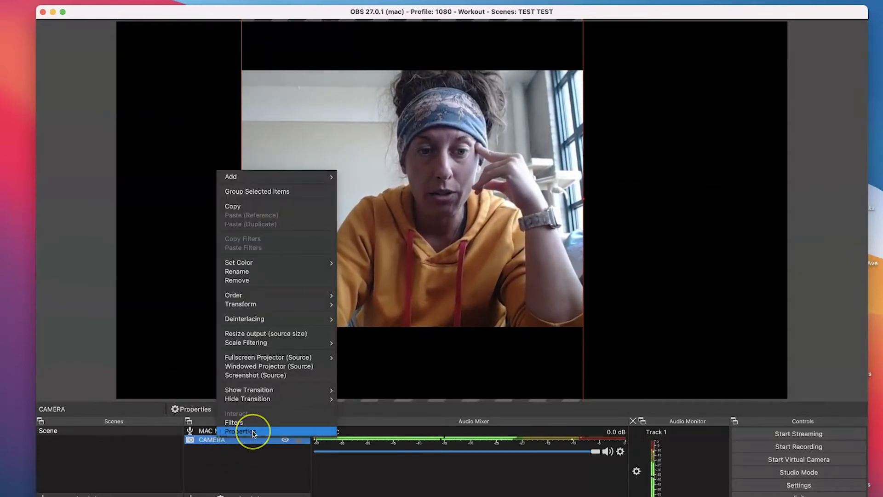
{"action": "left_click", "coordinate": [210, 446]}
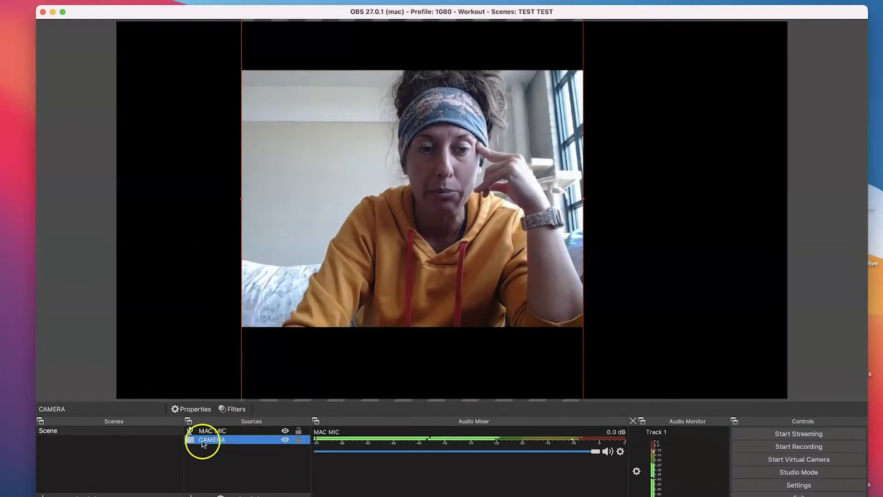
{"action": "left_click", "coordinate": [196, 410]}
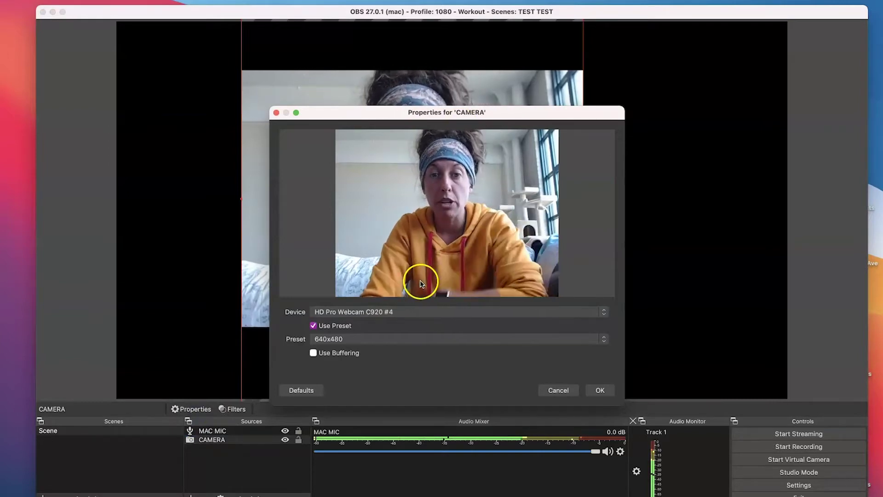
{"action": "left_click", "coordinate": [345, 312]}
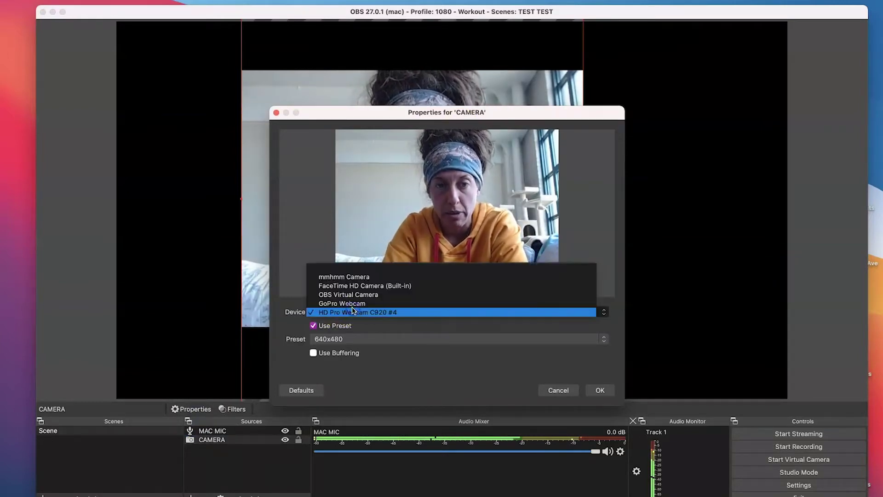
{"action": "left_click", "coordinate": [383, 312]}
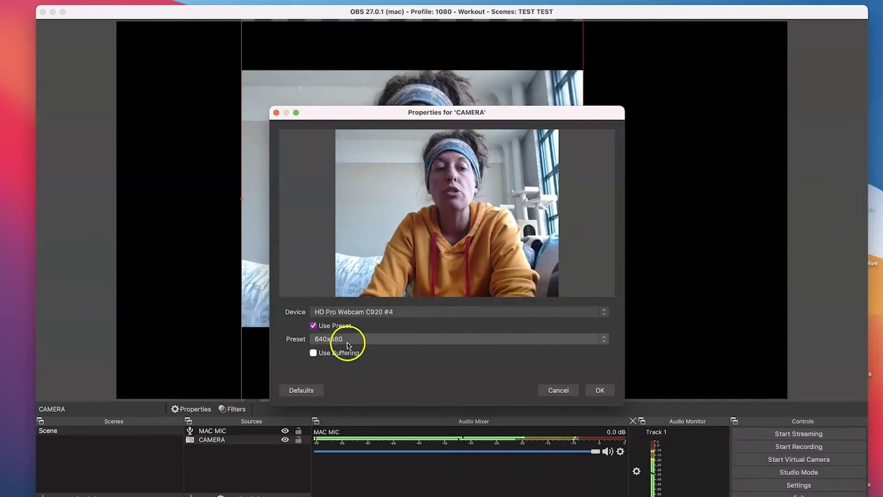
{"action": "left_click", "coordinate": [386, 341]}
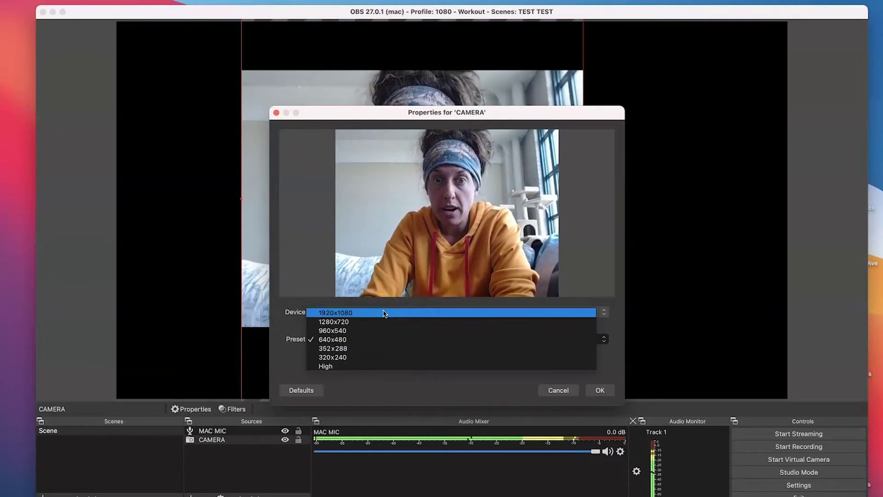
{"action": "left_click", "coordinate": [368, 315]}
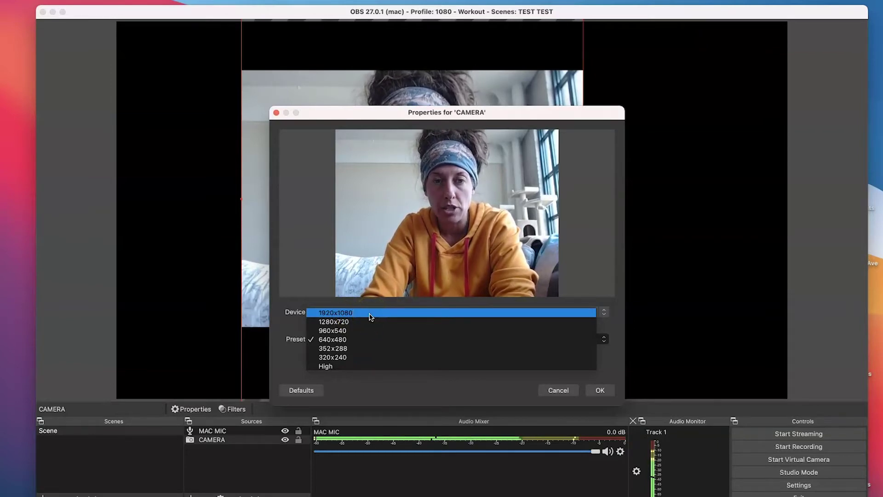
{"action": "left_click", "coordinate": [347, 322]}
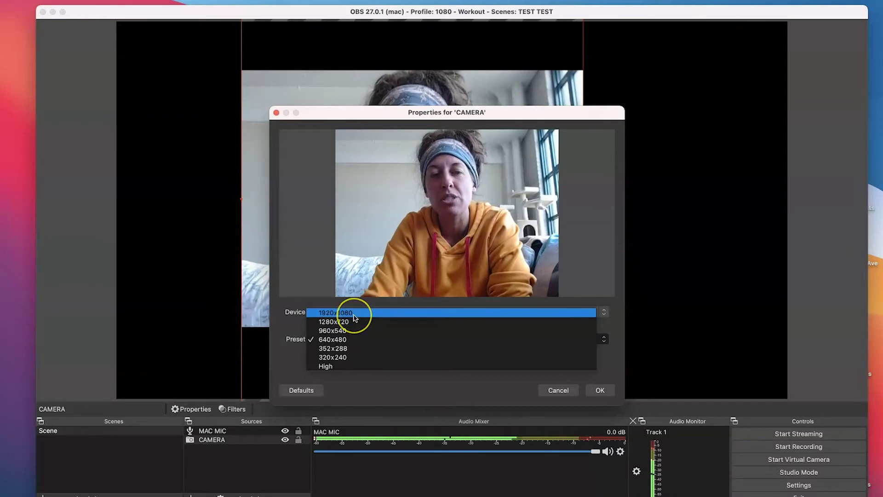
{"action": "left_click", "coordinate": [353, 314]}
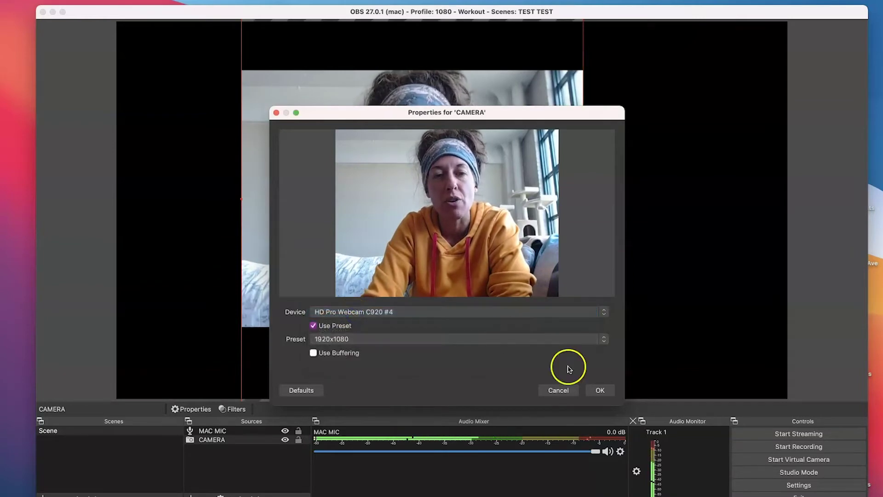
{"action": "left_click", "coordinate": [603, 392]}
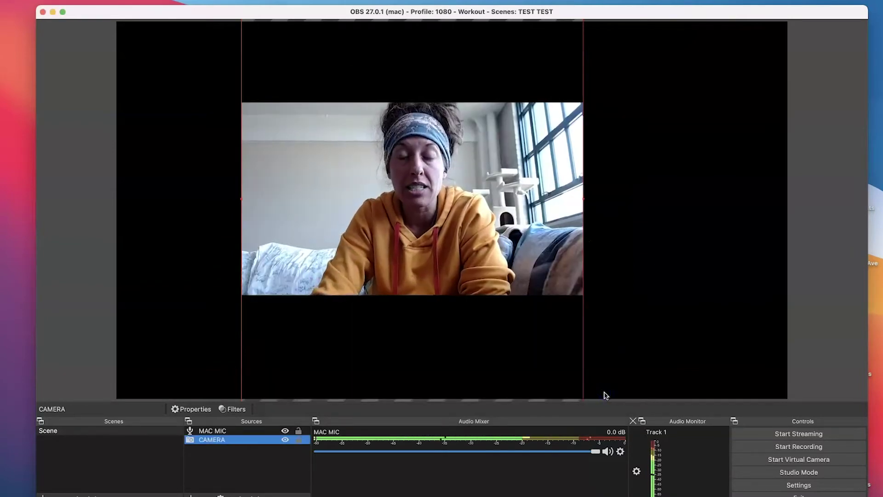
Open the camera's properties and close them without changes.
{"action": "left_click", "coordinate": [466, 161]}
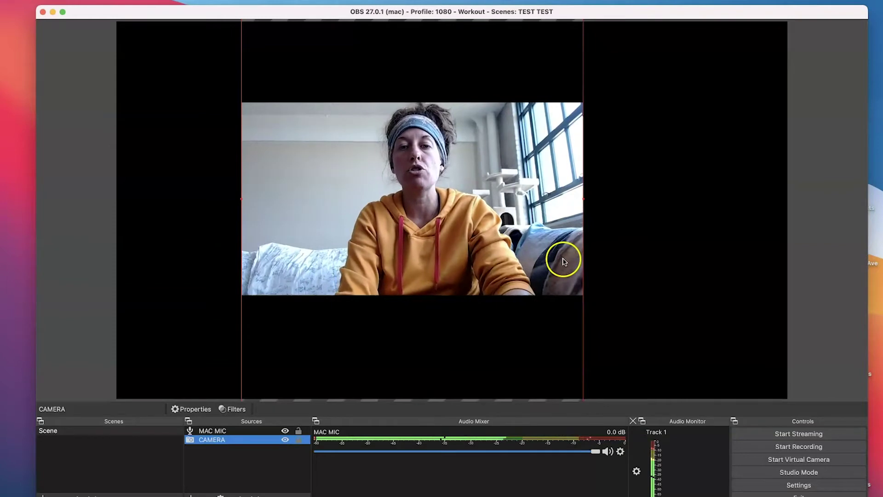
{"action": "right_click", "coordinate": [417, 186]}
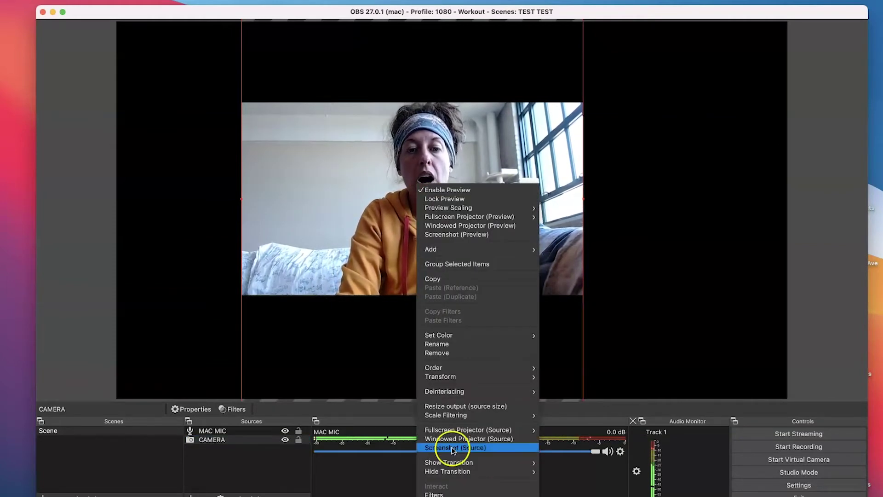
{"action": "left_click", "coordinate": [435, 495]}
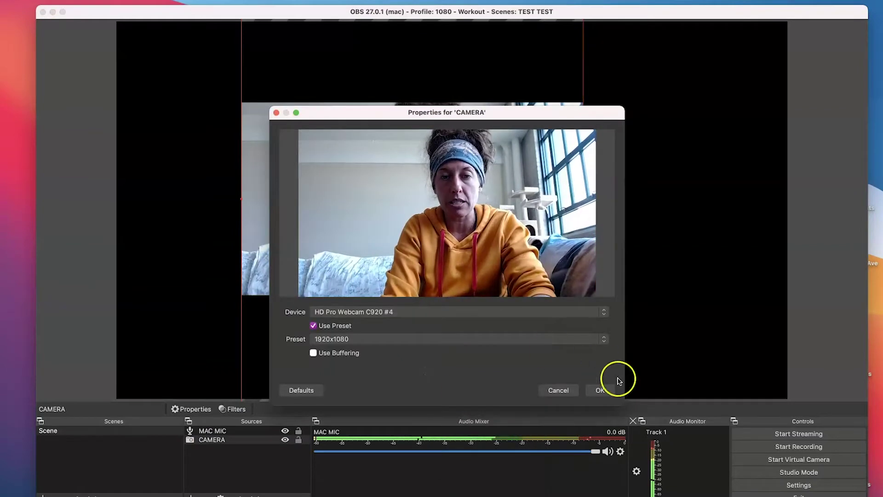
{"action": "left_click", "coordinate": [558, 391]}
Apply Transform > Fit to screen to the CAMERA source.
{"action": "left_click", "coordinate": [215, 441]}
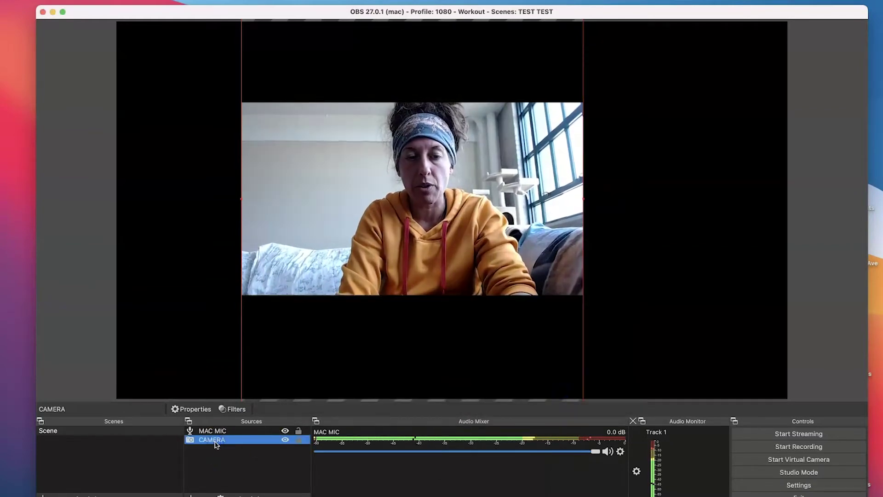
{"action": "right_click", "coordinate": [214, 438]}
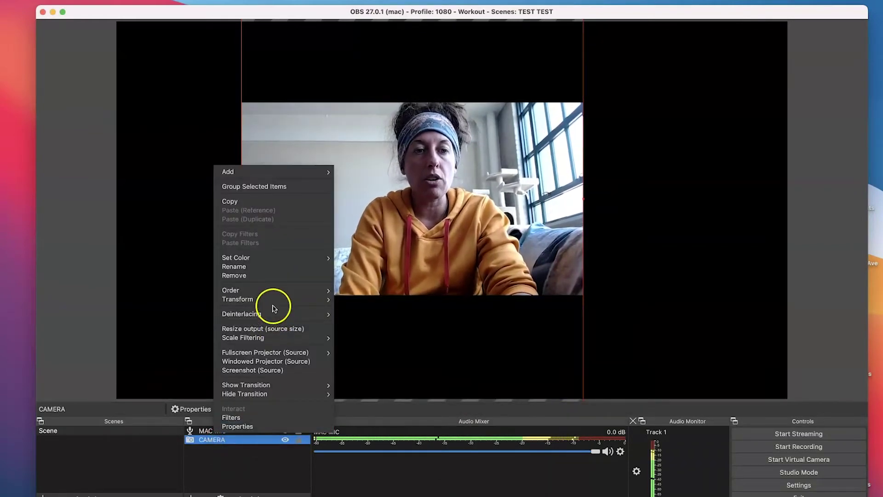
{"action": "mouse_move", "coordinate": [276, 305]}
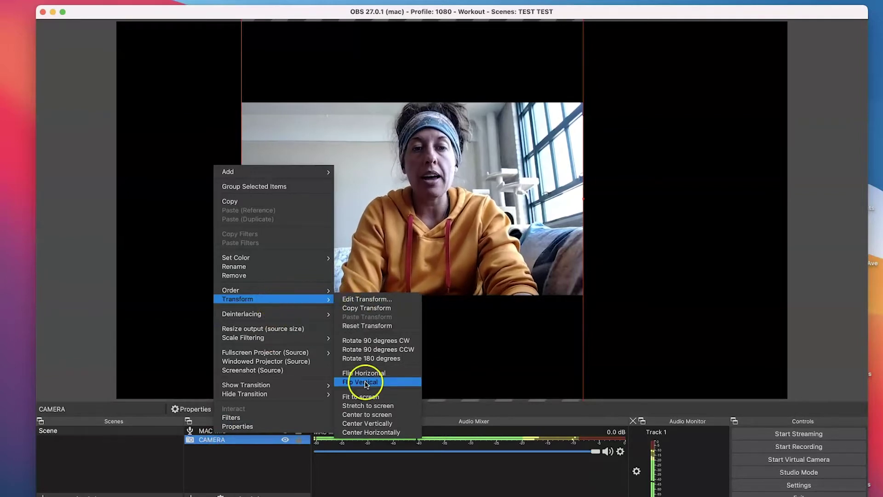
{"action": "left_click", "coordinate": [370, 398]}
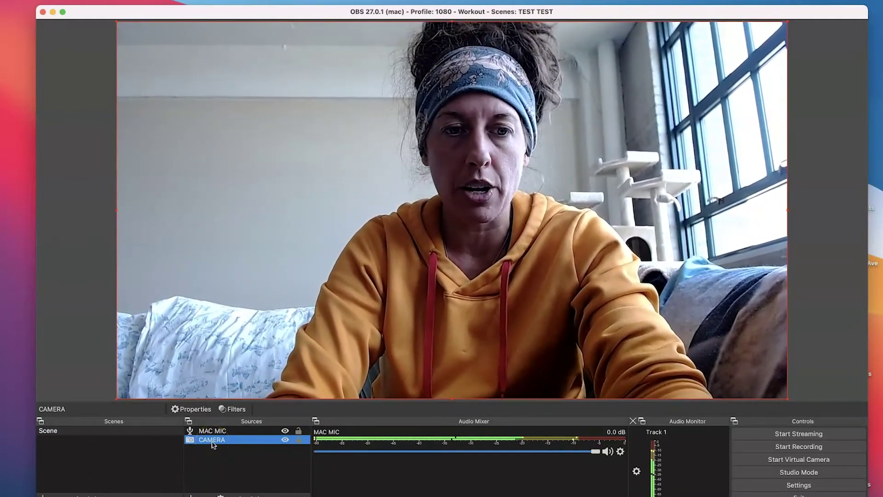
{"action": "right_click", "coordinate": [213, 444]}
{"action": "left_click", "coordinate": [236, 434]}
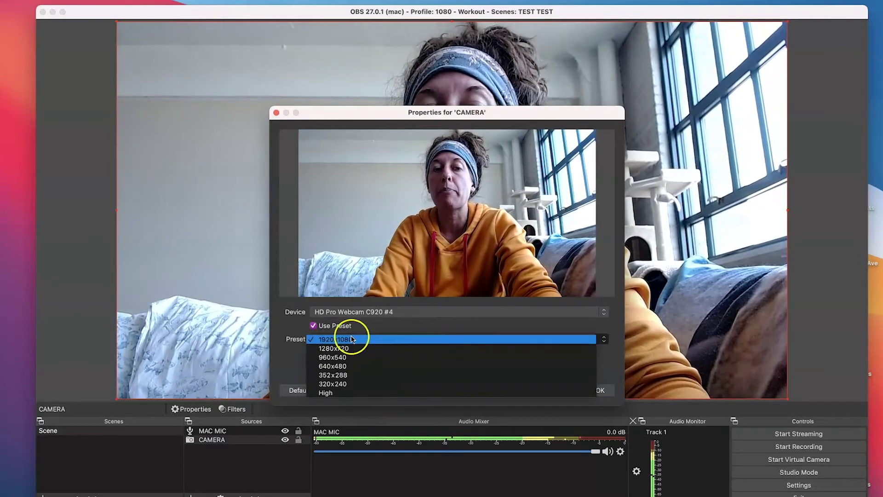
{"action": "left_click", "coordinate": [604, 394]}
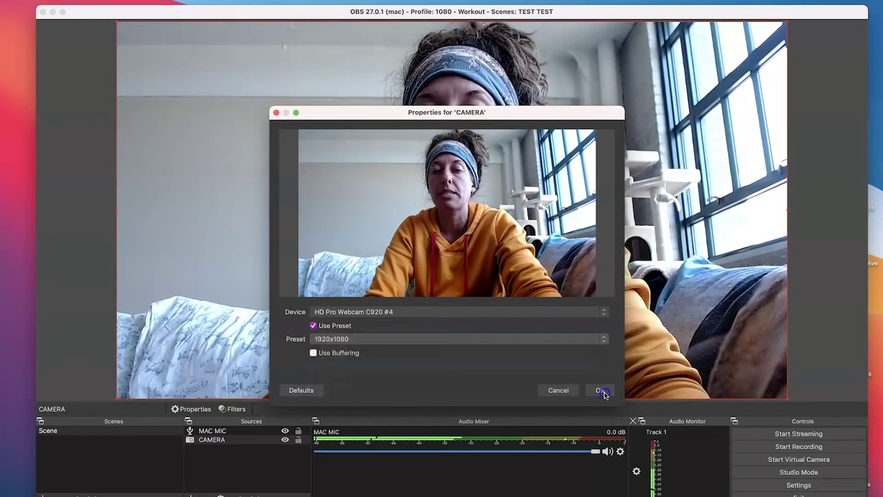
{"action": "left_click", "coordinate": [604, 391]}
Resize and shift the camera, stretching its right edge past the canvas and back.
{"action": "left_click_drag", "start_coordinate": [787, 399], "coordinate": [866, 452]}
{"action": "left_click_drag", "start_coordinate": [790, 398], "coordinate": [754, 381]}
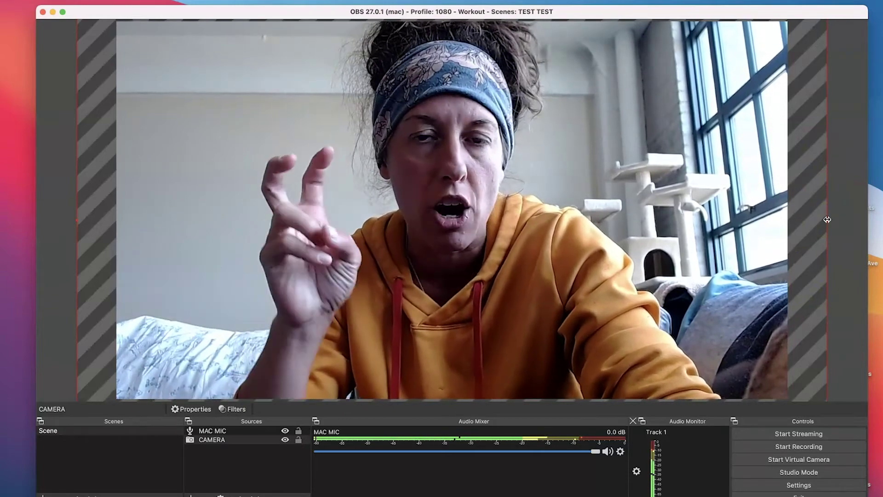
{"action": "left_click", "coordinate": [835, 222]}
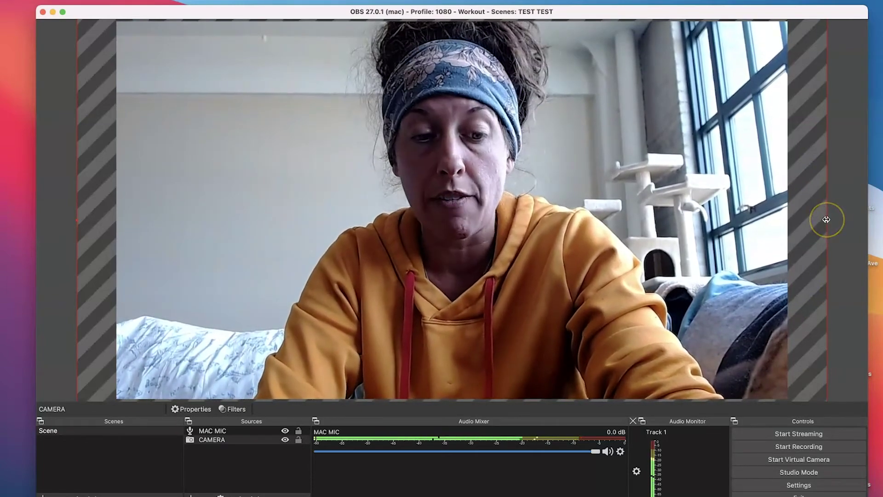
{"action": "left_click_drag", "start_coordinate": [827, 220], "coordinate": [874, 219]}
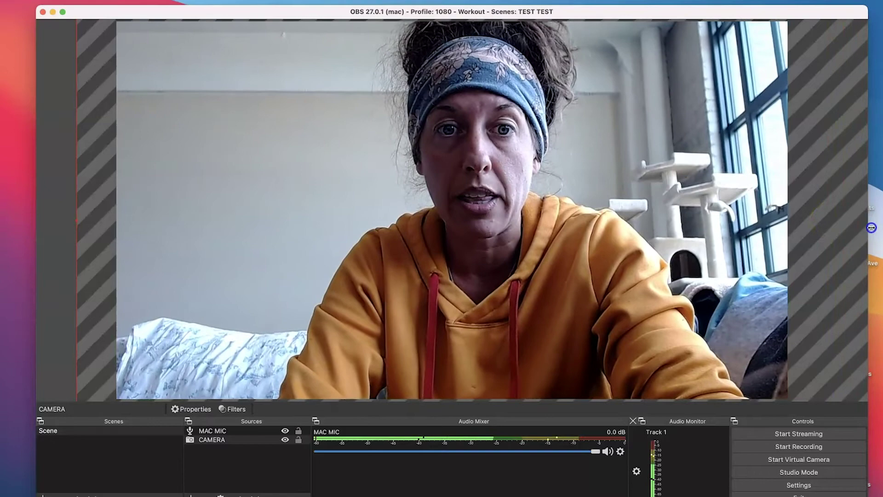
{"action": "left_click_drag", "start_coordinate": [866, 273], "coordinate": [823, 275]}
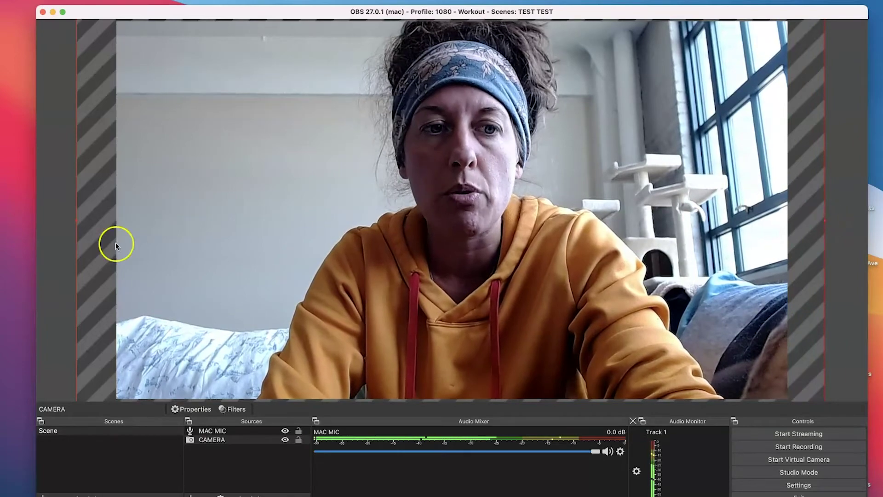
Move the camera down-right and enlarge it up-left beyond the canvas corner.
{"action": "left_click_drag", "start_coordinate": [103, 85], "coordinate": [122, 127]}
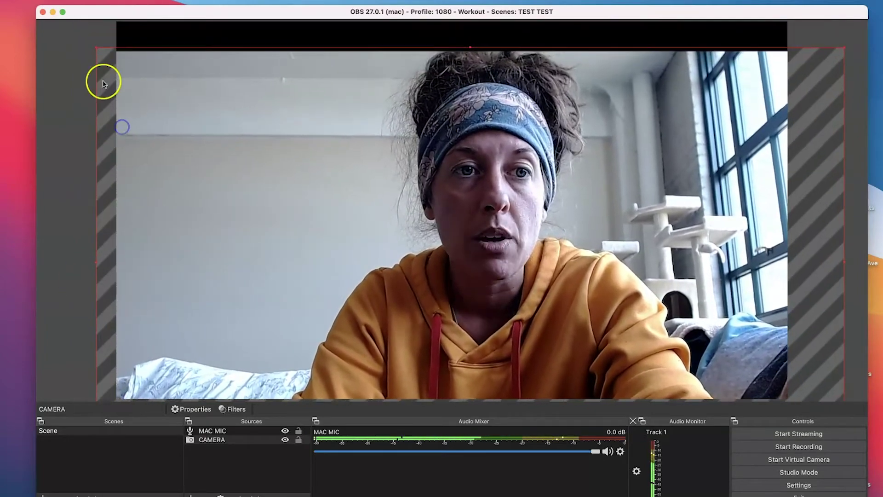
{"action": "left_click_drag", "start_coordinate": [96, 46], "coordinate": [19, 13]}
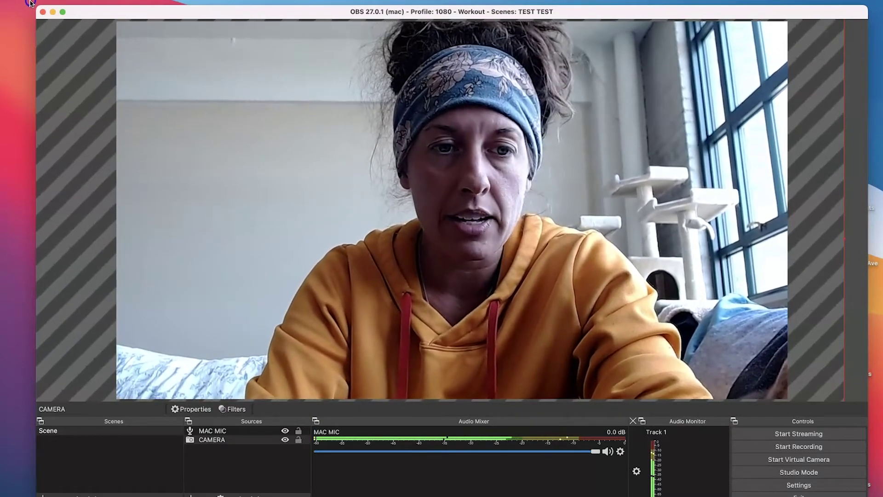
{"action": "left_click_drag", "start_coordinate": [30, 2], "coordinate": [55, 19]}
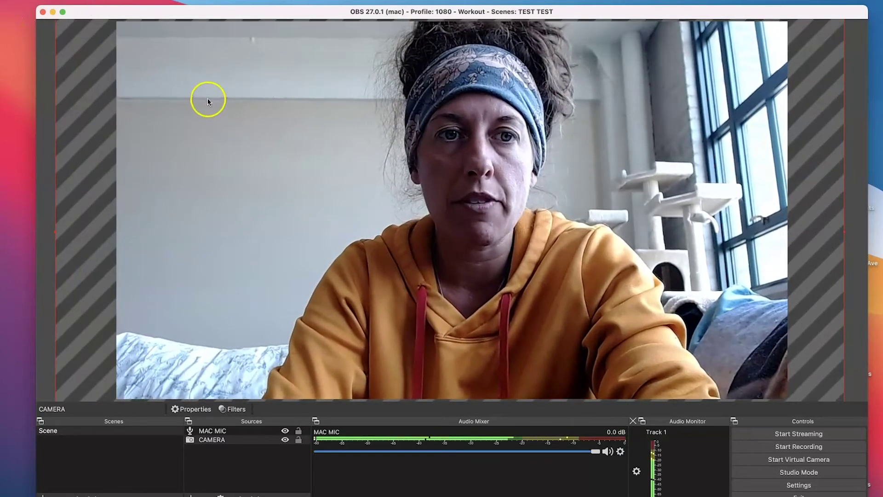
{"action": "left_click", "coordinate": [215, 439]}
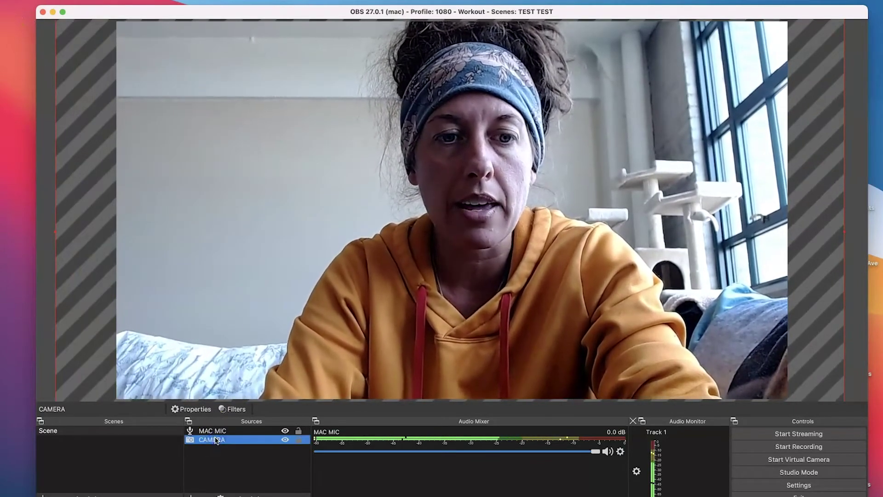
Fit CAMERA to screen via Transform, then drag it left past the canvas edge.
{"action": "right_click", "coordinate": [216, 440]}
{"action": "mouse_move", "coordinate": [275, 300]}
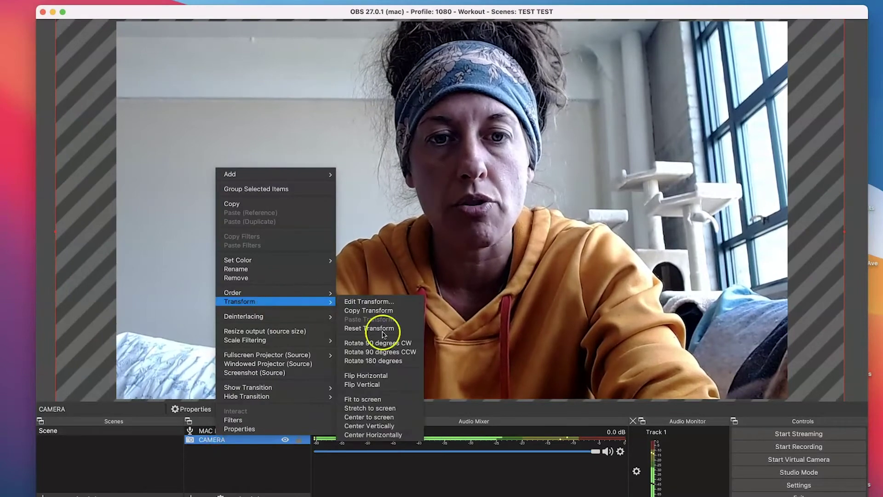
{"action": "left_click", "coordinate": [373, 396]}
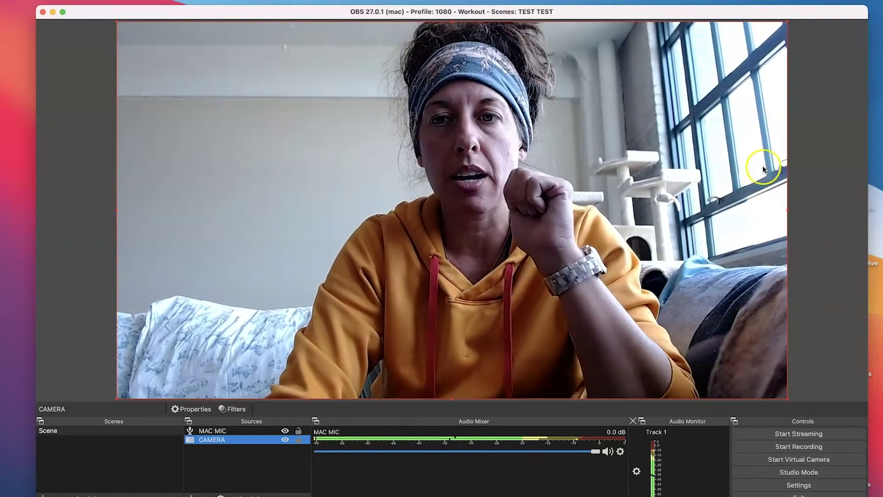
{"action": "left_click_drag", "start_coordinate": [759, 168], "coordinate": [550, 181]}
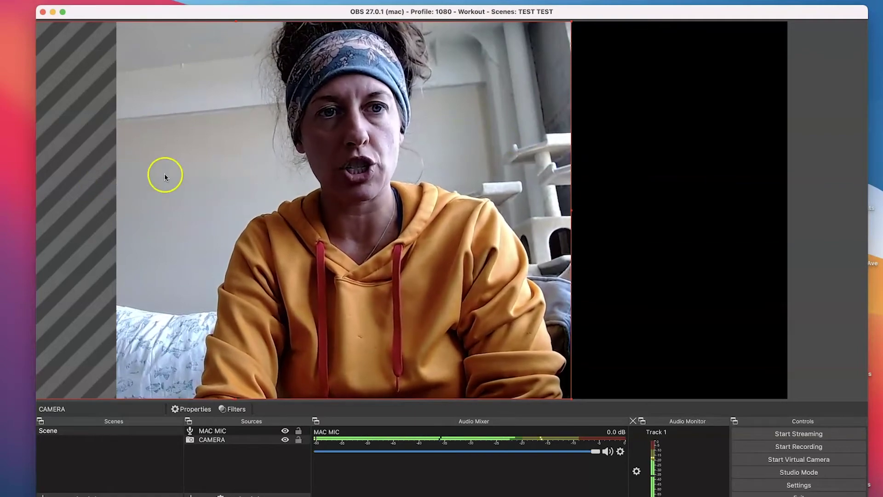
Slide the camera until it sits shifted right with a black strip on the left, then tug its left edge.
{"action": "left_click_drag", "start_coordinate": [327, 173], "coordinate": [299, 176]}
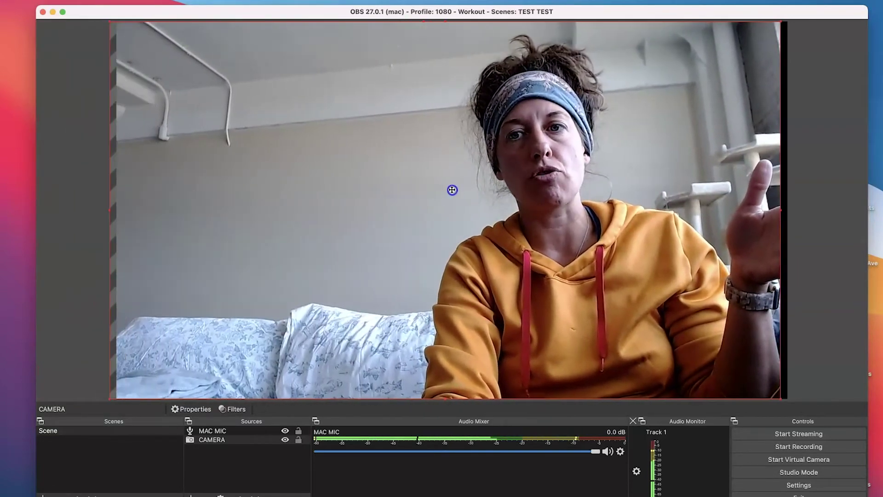
{"action": "left_click_drag", "start_coordinate": [452, 190], "coordinate": [457, 189]}
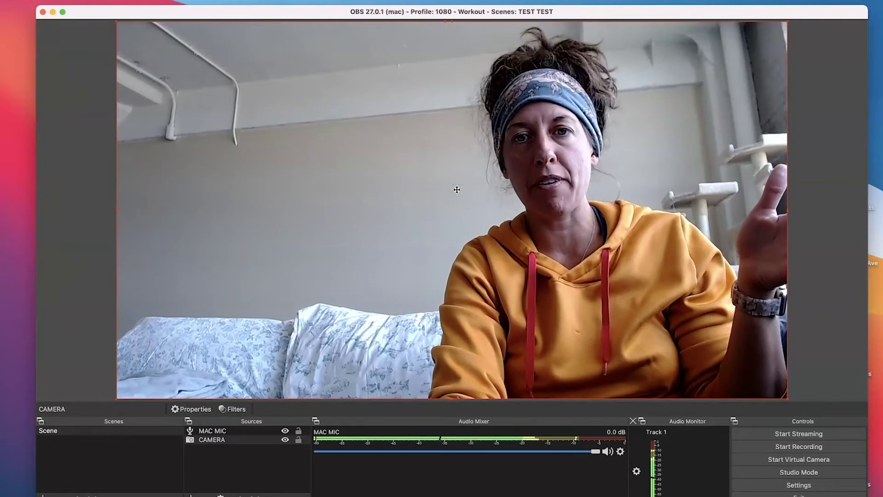
{"action": "left_click_drag", "start_coordinate": [600, 207], "coordinate": [414, 227]}
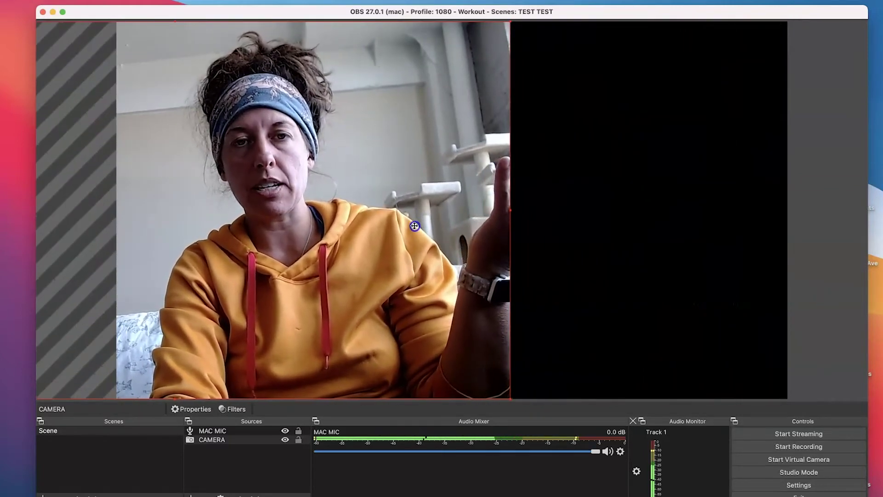
{"action": "left_click_drag", "start_coordinate": [414, 224], "coordinate": [360, 226]}
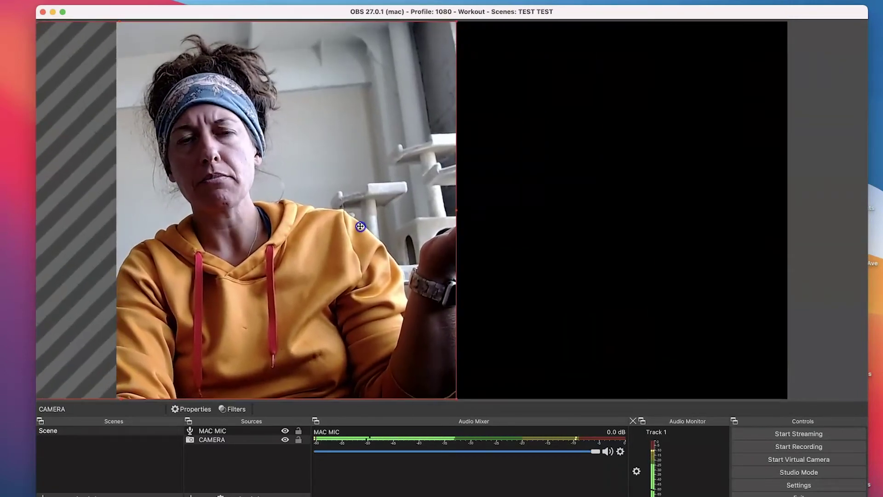
{"action": "left_click_drag", "start_coordinate": [360, 226], "coordinate": [689, 225]}
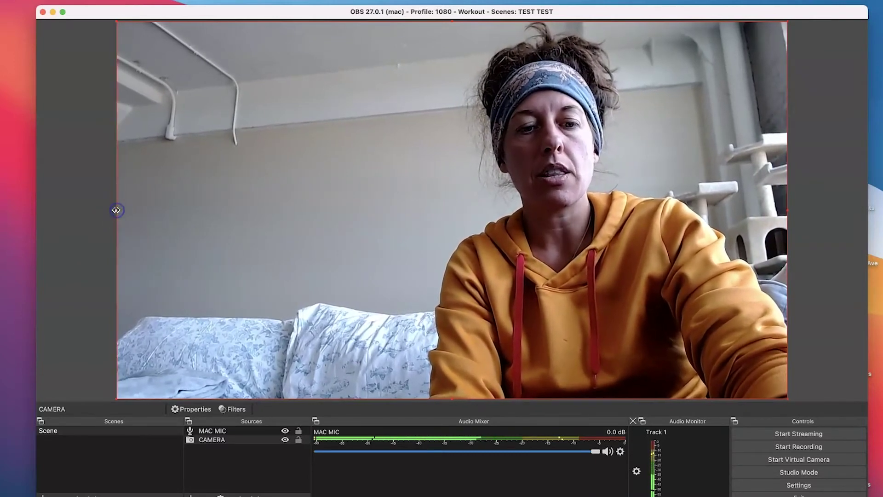
{"action": "left_click_drag", "start_coordinate": [116, 212], "coordinate": [172, 210]}
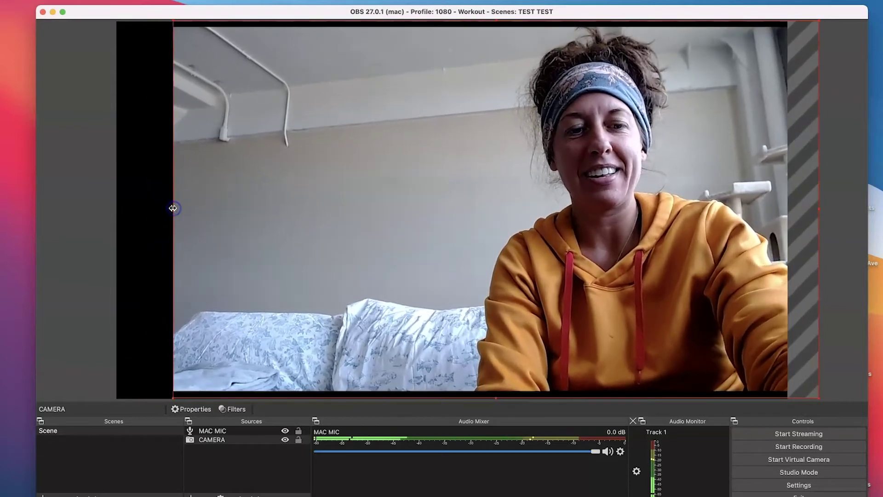
{"action": "right_click", "coordinate": [172, 209]}
{"action": "left_click", "coordinate": [172, 214]}
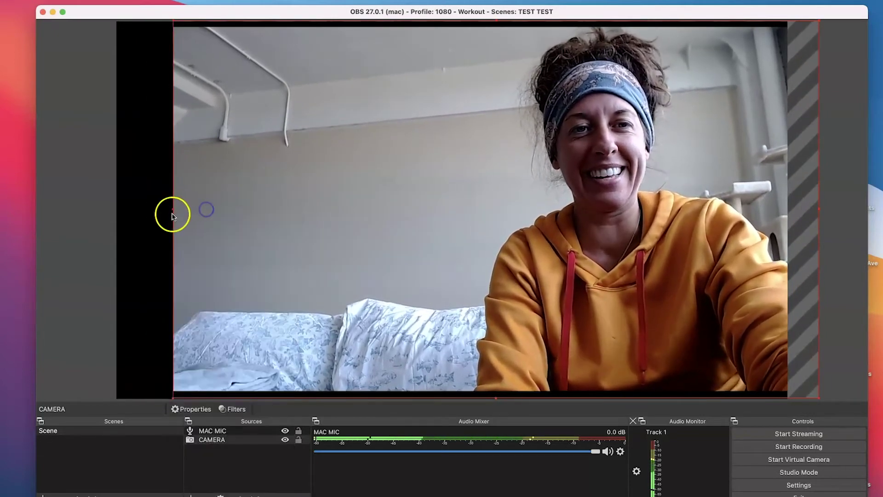
{"action": "right_click", "coordinate": [172, 210]}
{"action": "left_click", "coordinate": [191, 203]}
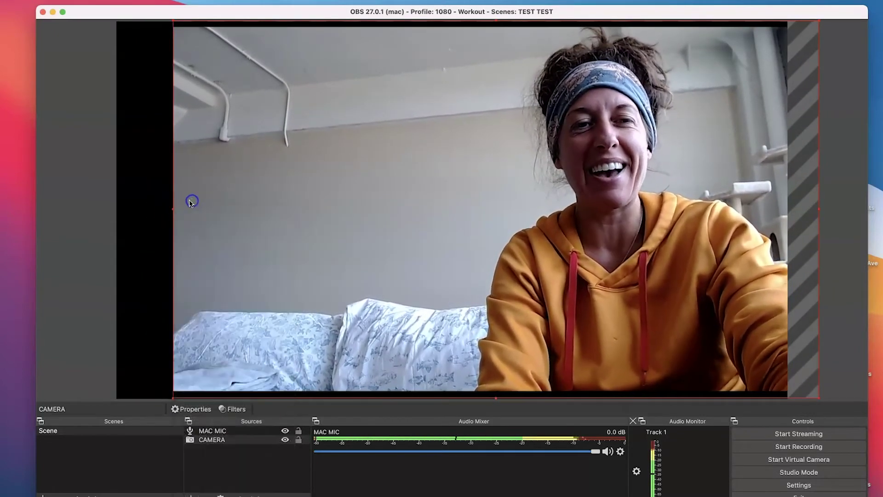
{"action": "right_click", "coordinate": [173, 210]}
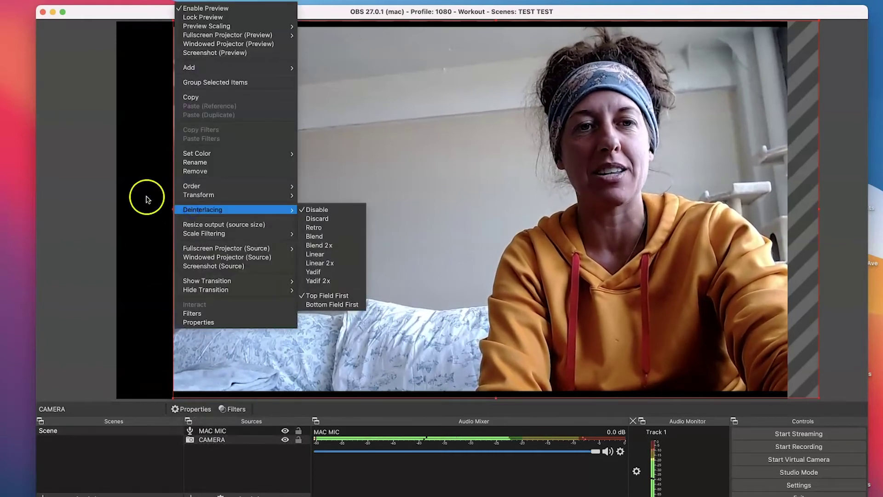
{"action": "left_click", "coordinate": [171, 207]}
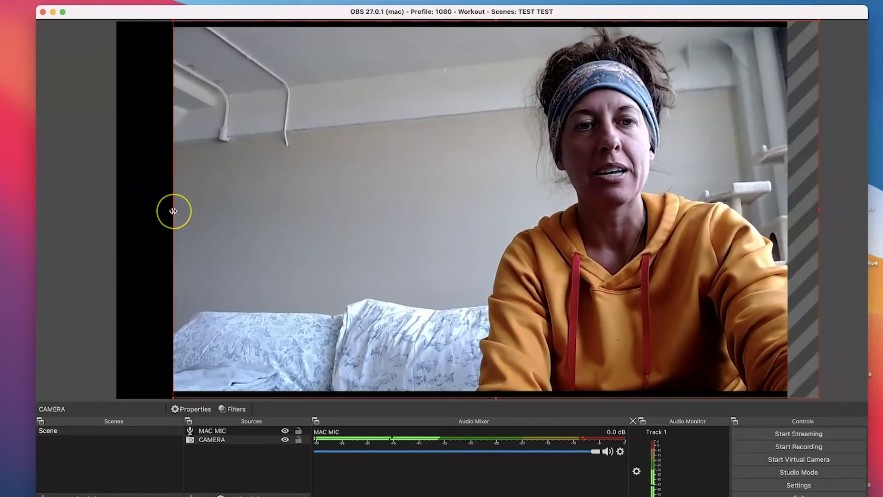
{"action": "right_click", "coordinate": [173, 211]}
{"action": "left_click", "coordinate": [160, 209]}
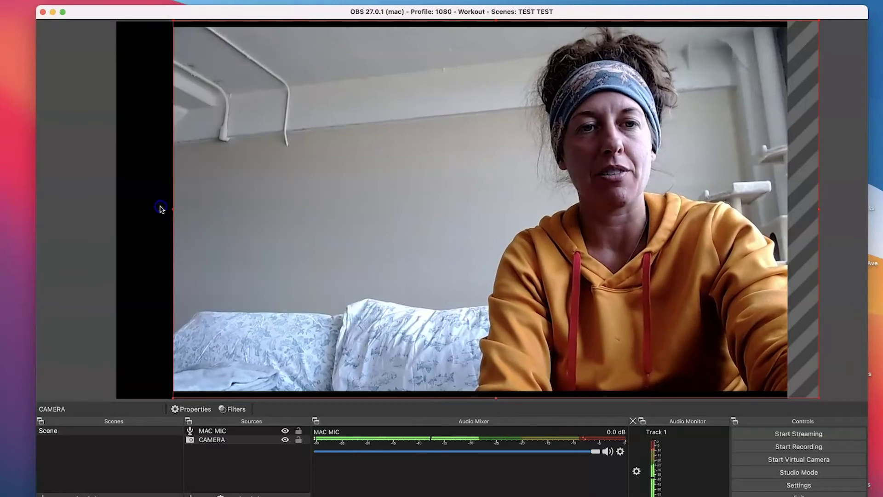
{"action": "right_click", "coordinate": [173, 210]}
{"action": "left_click", "coordinate": [188, 198]}
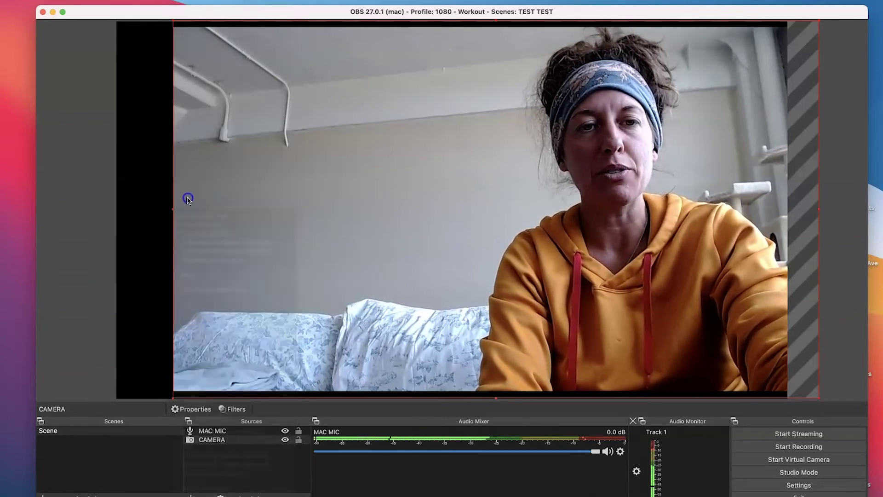
{"action": "left_click_drag", "start_coordinate": [172, 210], "coordinate": [189, 199]}
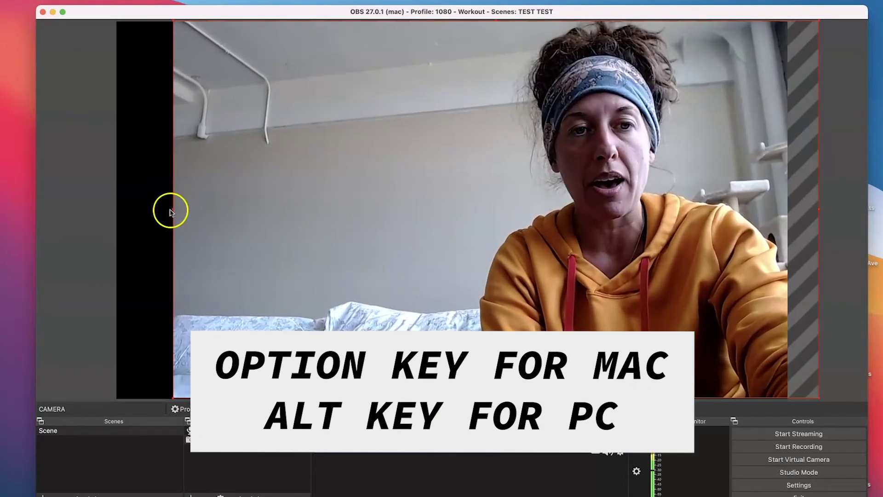
Alt-drag to crop the camera's left and top, centre it, then uncrop the left side.
{"action": "left_click_drag", "start_coordinate": [173, 210], "coordinate": [374, 213]}
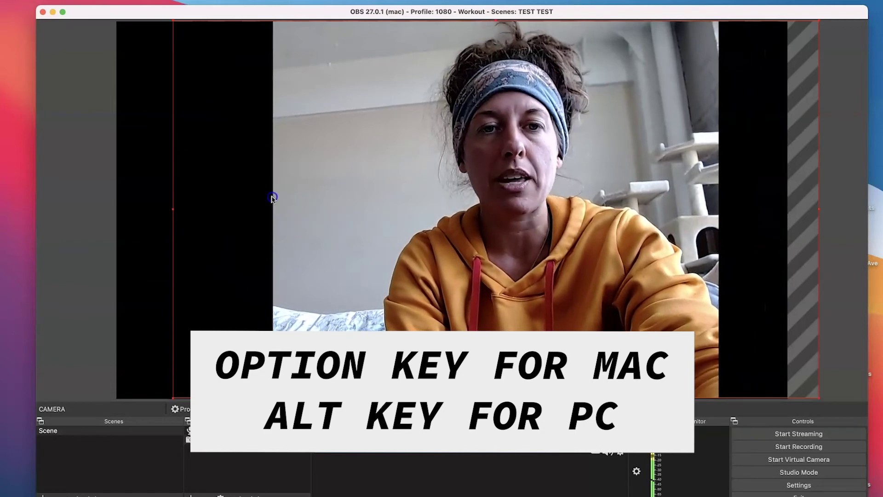
{"action": "left_click_drag", "start_coordinate": [374, 154], "coordinate": [354, 157]}
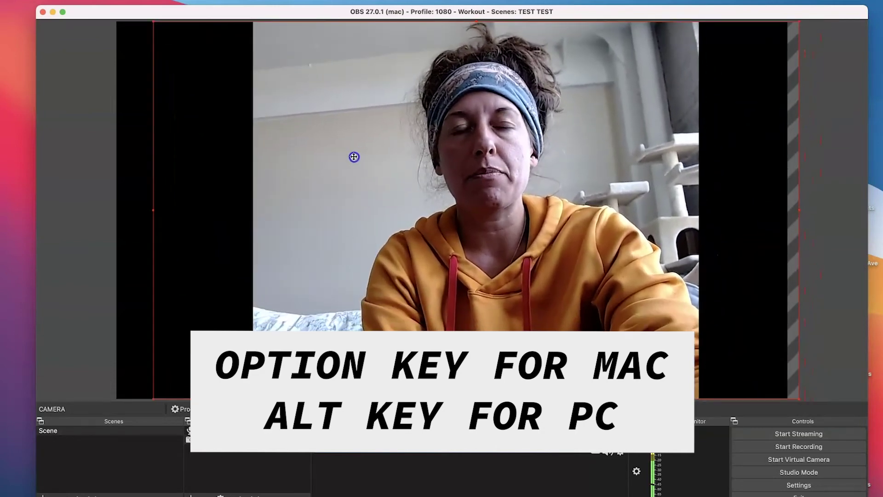
{"action": "left_click_drag", "start_coordinate": [152, 210], "coordinate": [437, 219]}
{"action": "left_click_drag", "start_coordinate": [498, 220], "coordinate": [486, 213]}
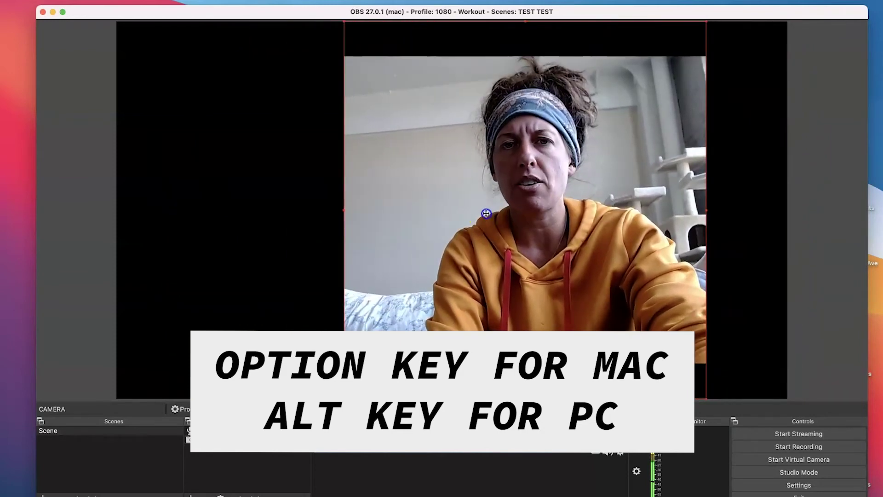
{"action": "left_click_drag", "start_coordinate": [524, 21], "coordinate": [526, 110]}
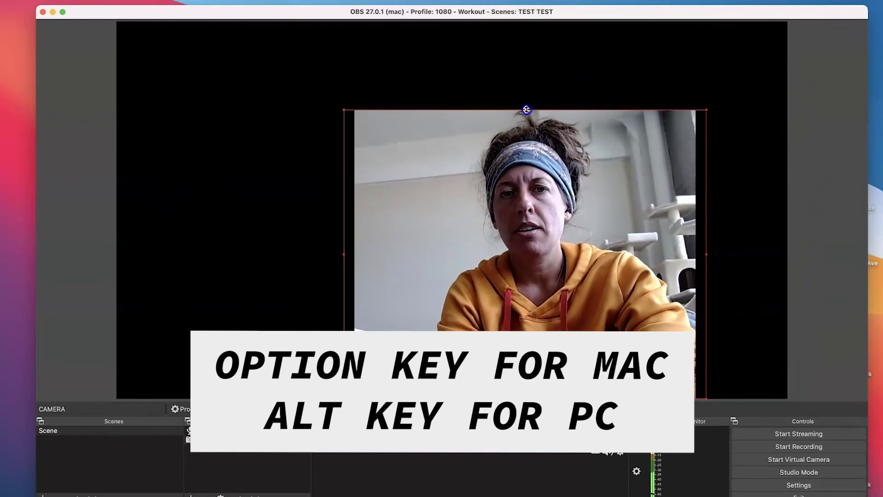
{"action": "left_click_drag", "start_coordinate": [519, 207], "coordinate": [511, 195]}
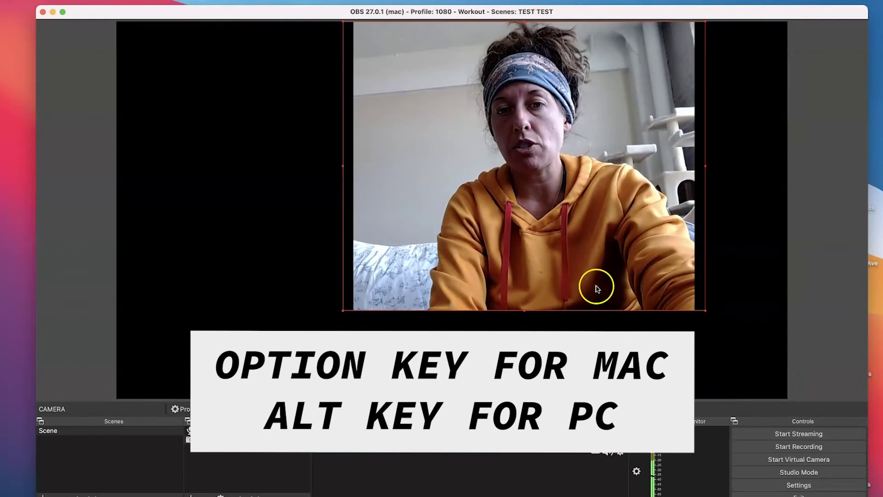
{"action": "left_click_drag", "start_coordinate": [598, 221], "coordinate": [528, 233]}
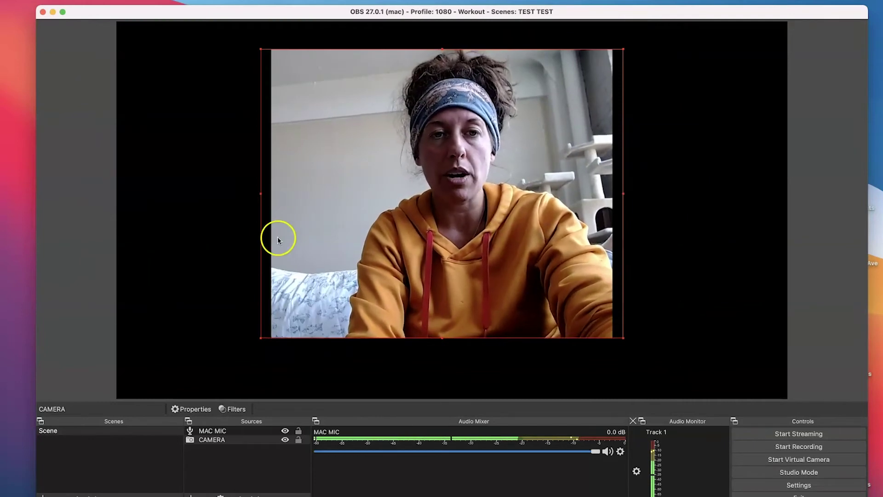
{"action": "left_click_drag", "start_coordinate": [261, 194], "coordinate": [33, 166]}
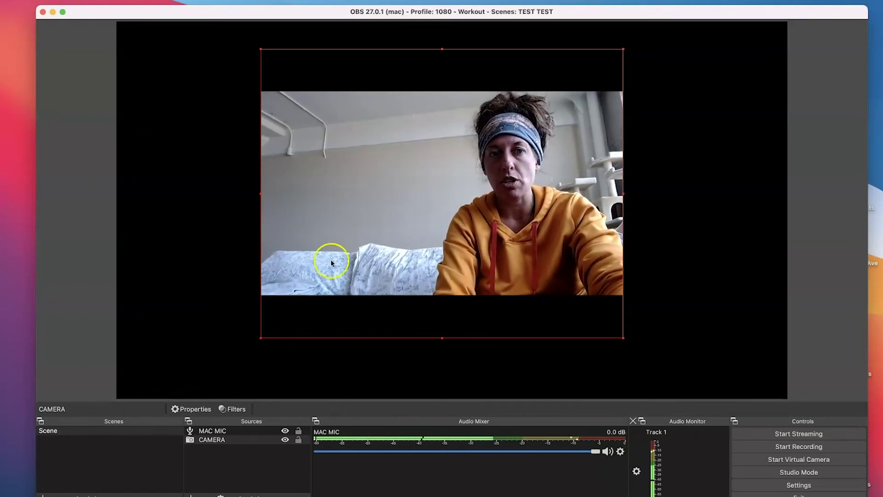
Apply Transform > Fit to screen so CAMERA fills the whole 1920x1080 canvas.
{"action": "left_click", "coordinate": [213, 432]}
{"action": "right_click", "coordinate": [213, 441]}
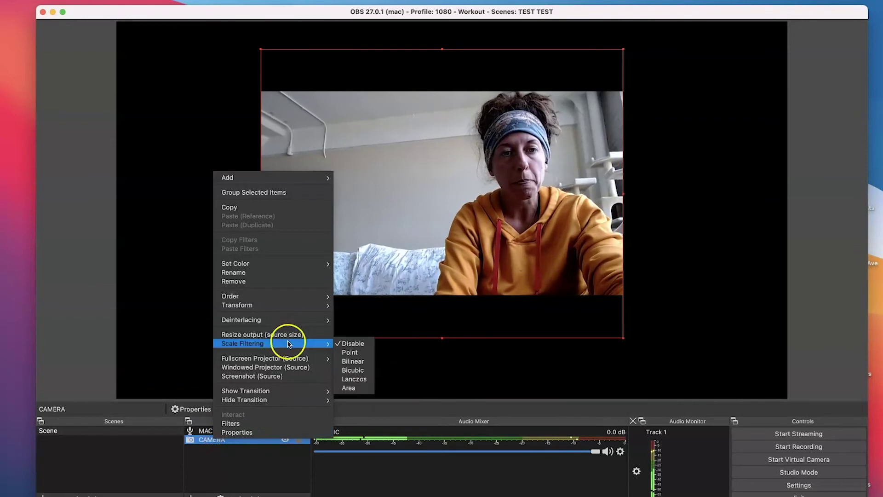
{"action": "mouse_move", "coordinate": [295, 406]}
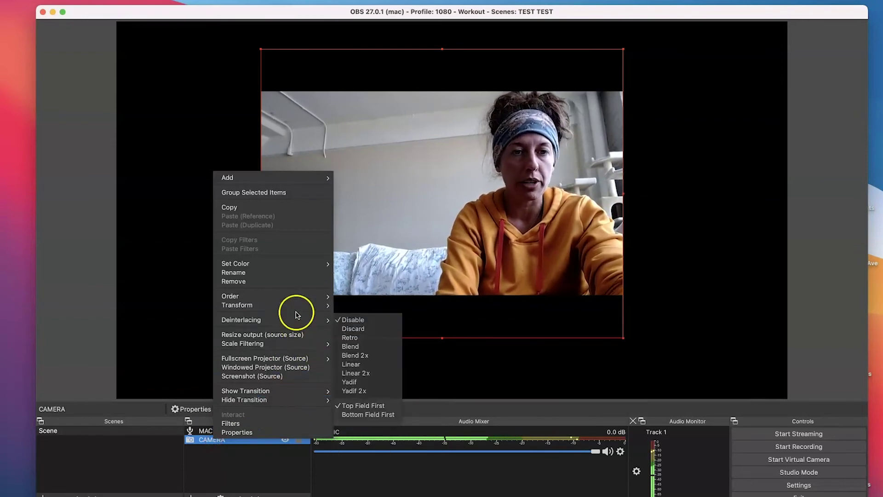
{"action": "mouse_move", "coordinate": [300, 303]}
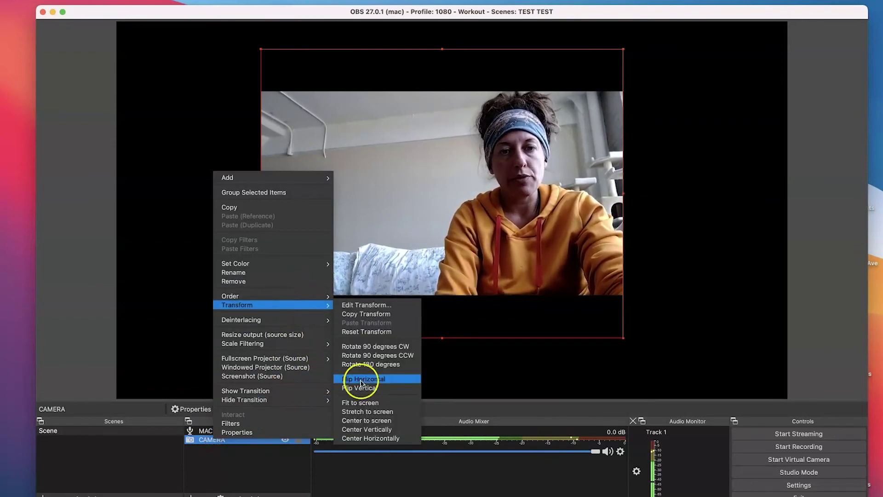
{"action": "left_click", "coordinate": [373, 403]}
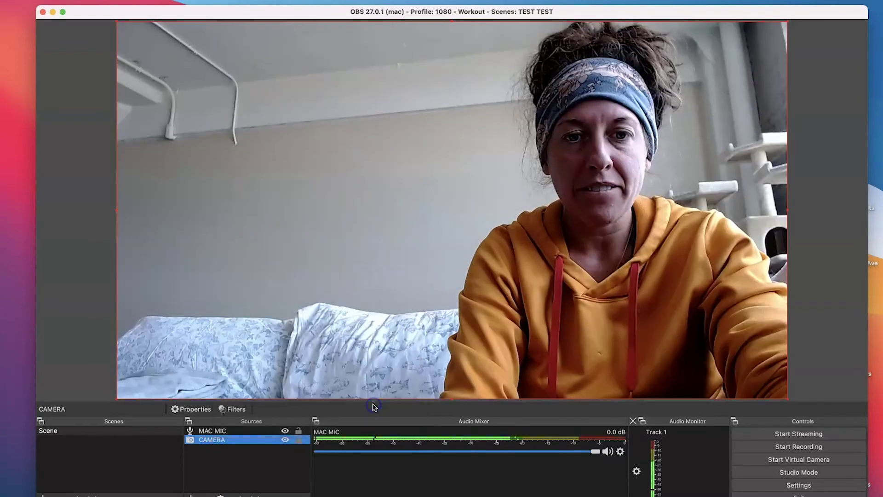